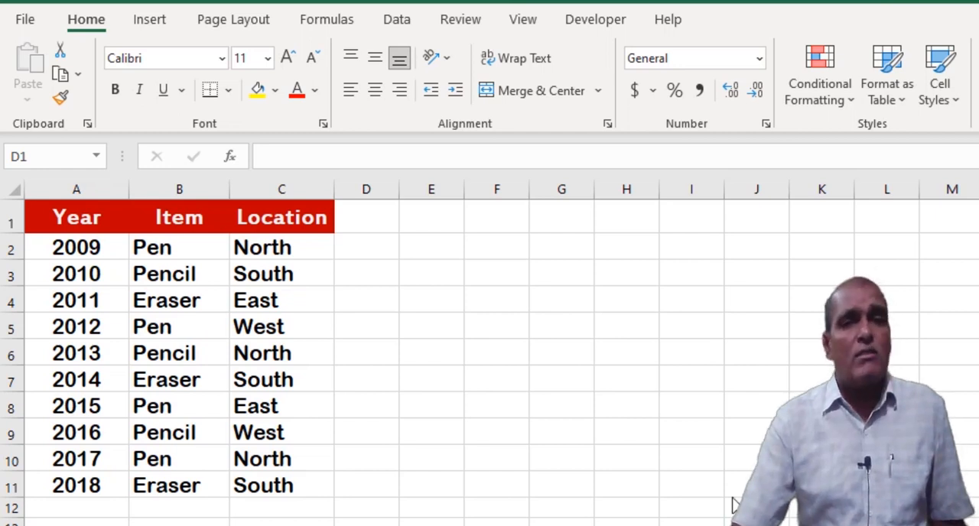
pyautogui.click(496, 325)
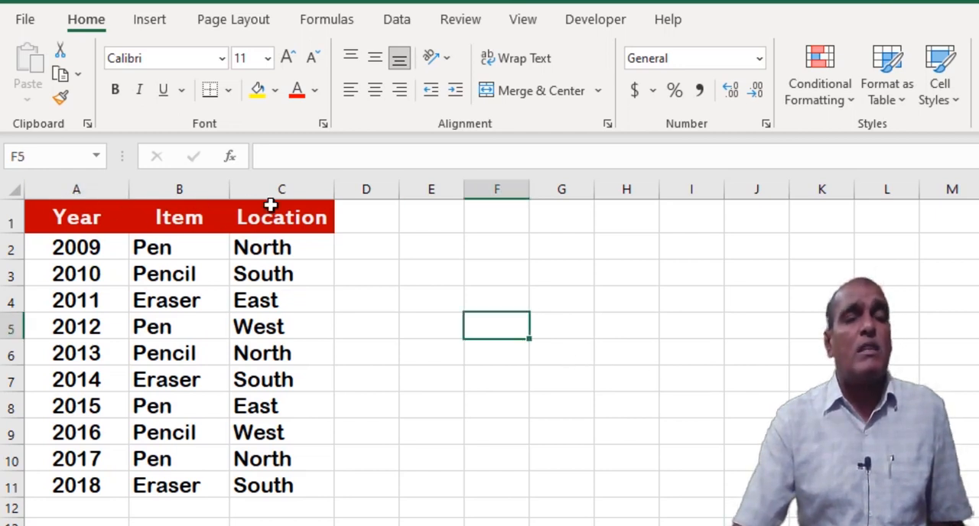
pyautogui.click(474, 271)
pyautogui.click(621, 261)
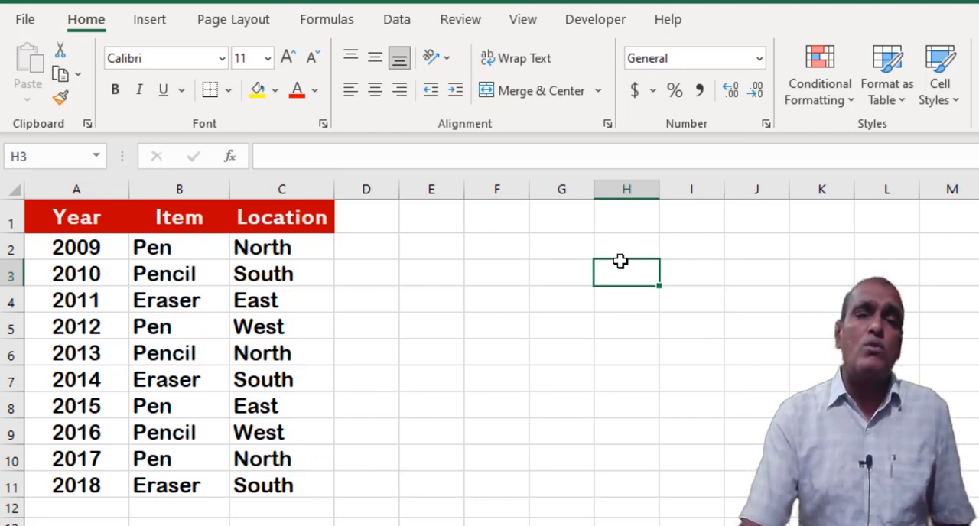
pyautogui.click(525, 279)
pyautogui.click(509, 255)
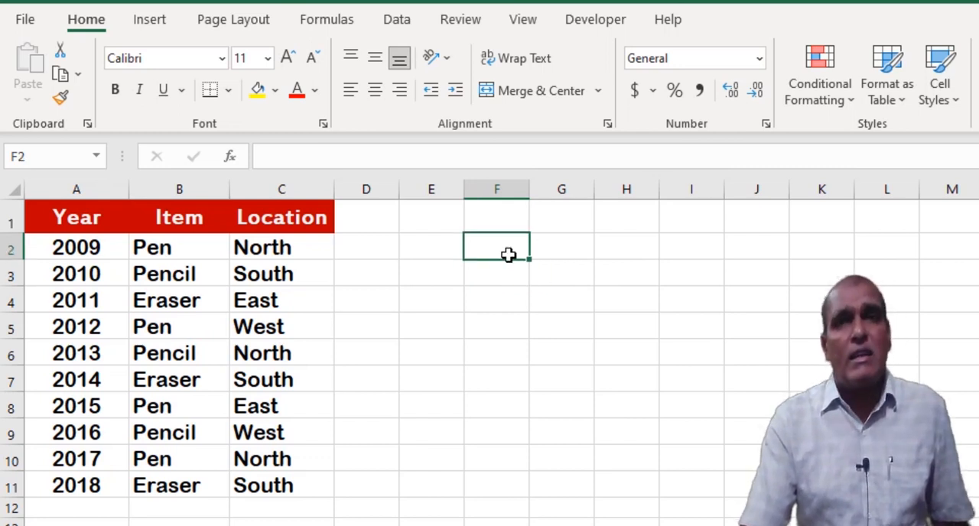
pyautogui.click(809, 271)
pyautogui.click(738, 263)
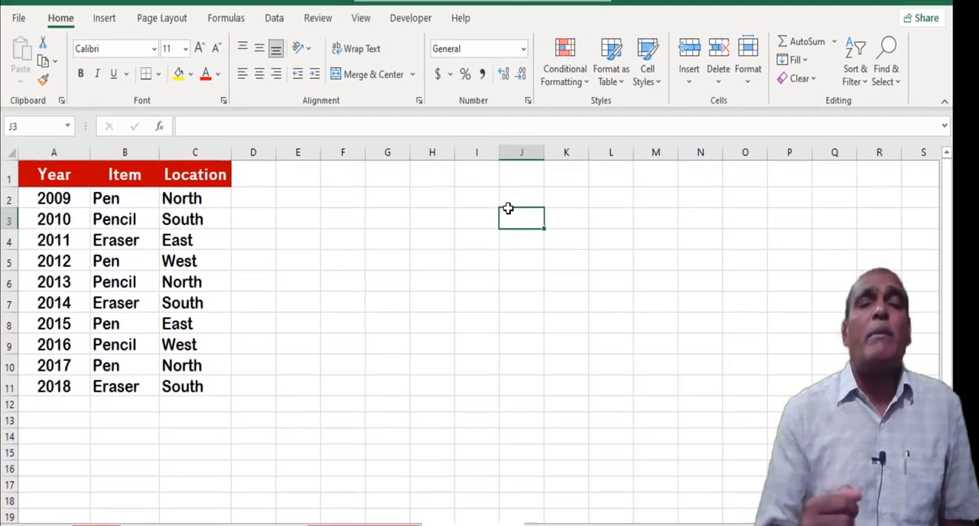
# Start a new conditional formatting rule for cell B2 that uses a formula to determine which cells to format.
pyautogui.click(122, 197)
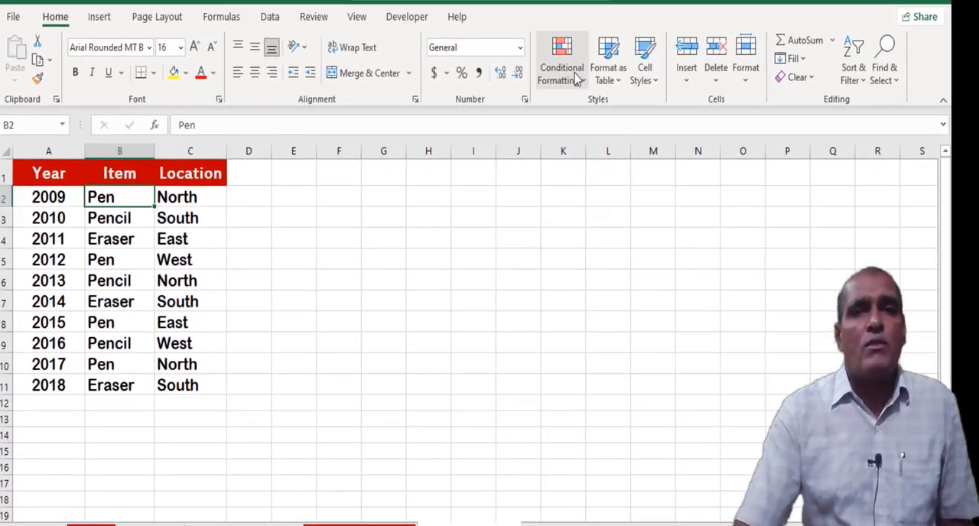
pyautogui.click(570, 75)
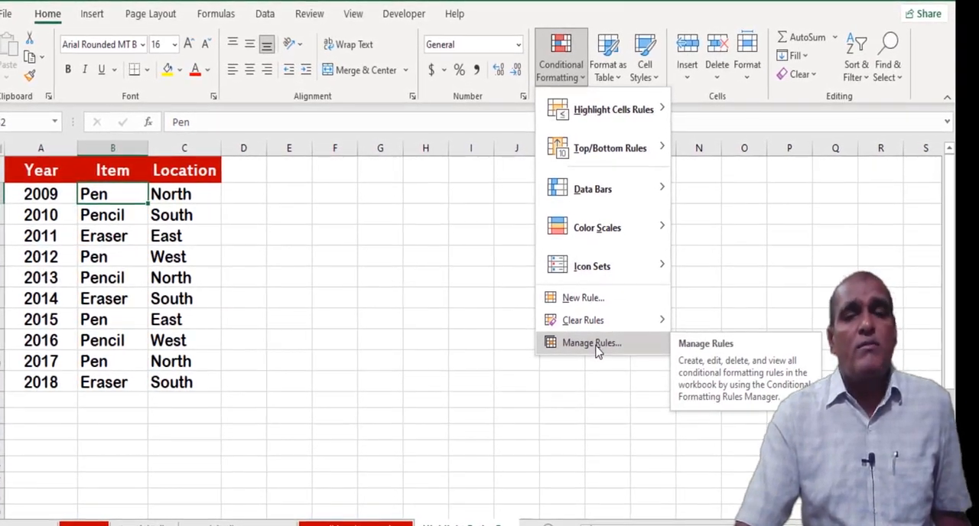
pyautogui.click(589, 344)
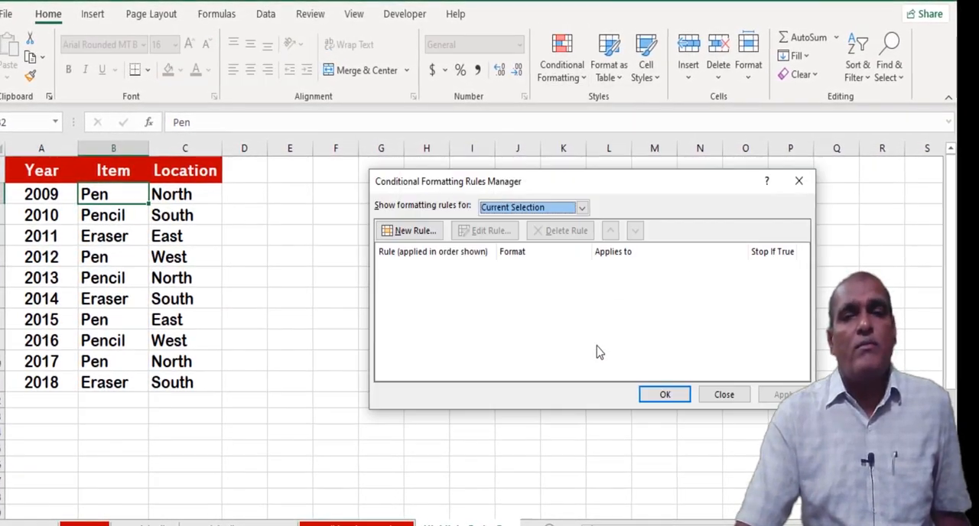
pyautogui.click(419, 232)
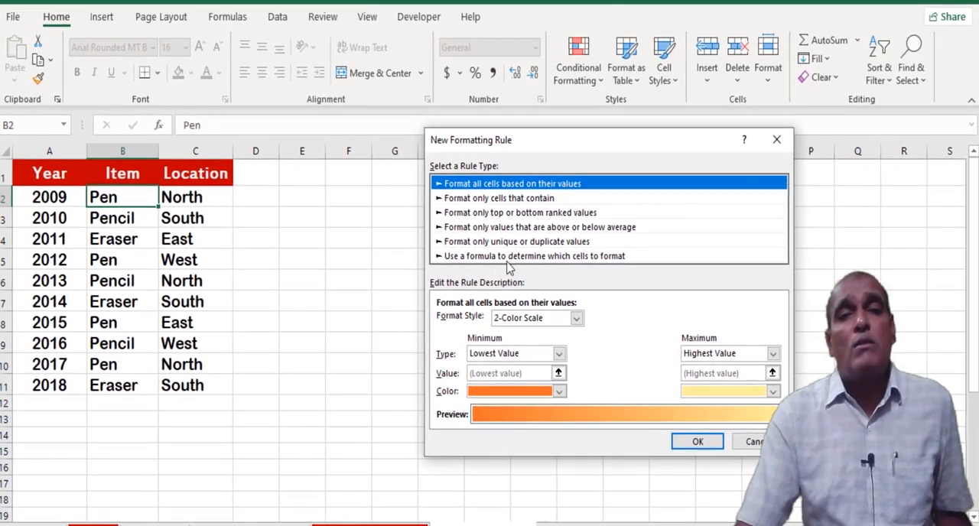
pyautogui.click(618, 262)
pyautogui.click(514, 322)
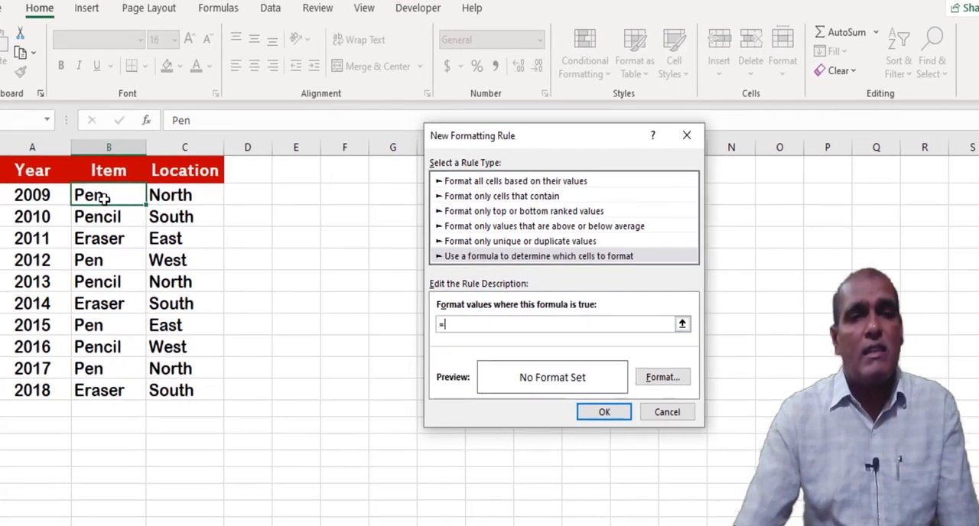
# Enter =$B2 = "Pen" as the rule's formula, keeping only the column reference absolute.
pyautogui.click(122, 200)
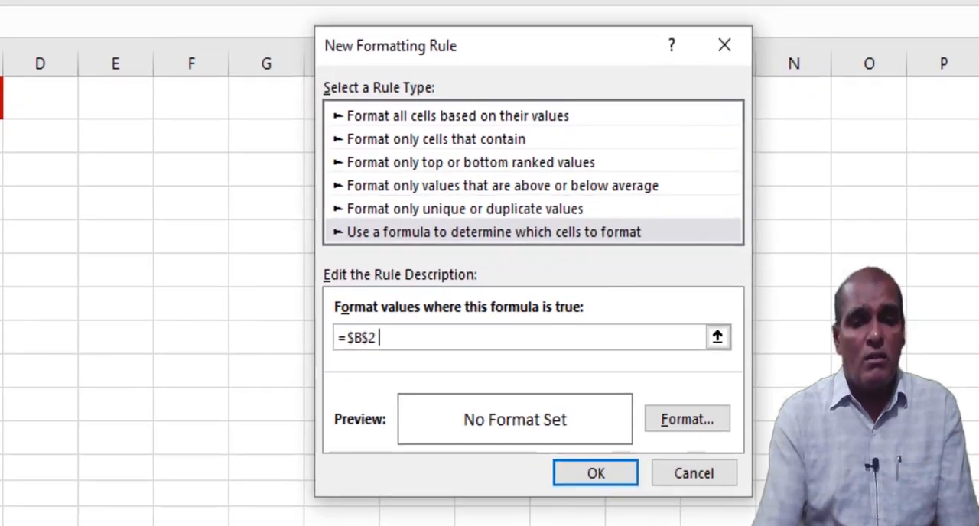
pyautogui.write('= "P')
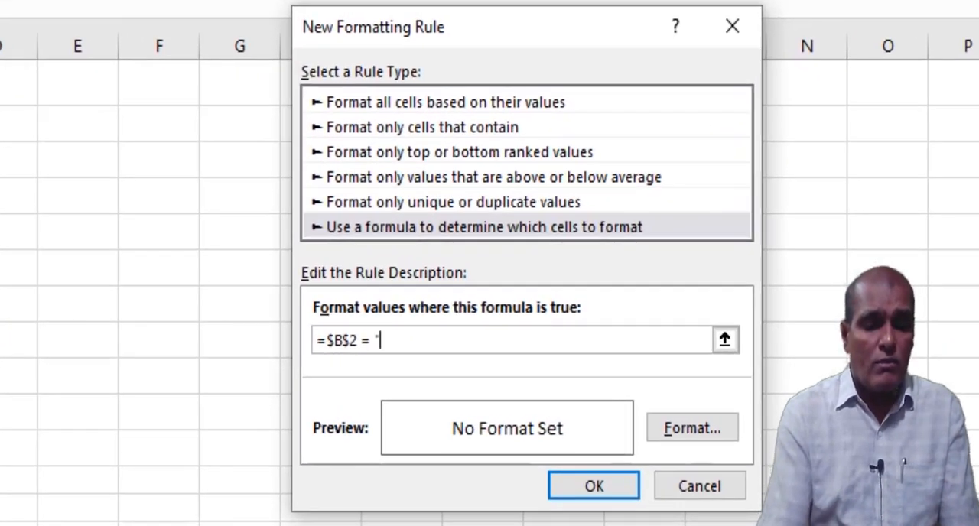
pyautogui.write('en"')
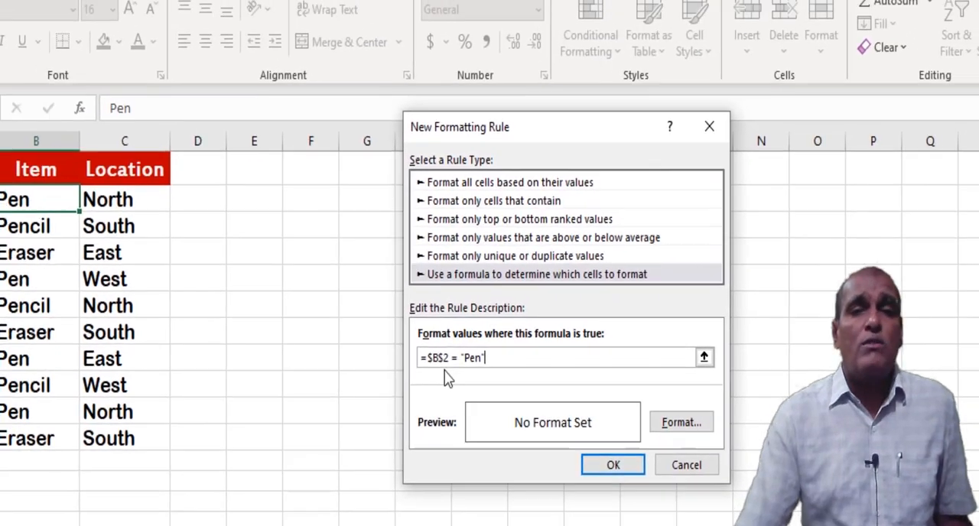
pyautogui.click(423, 355)
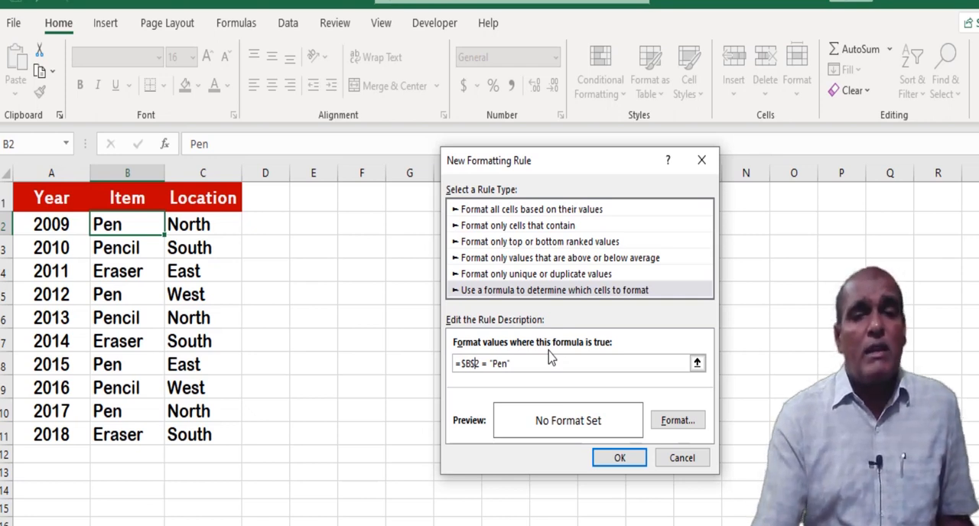
pyautogui.press('BackSpace')
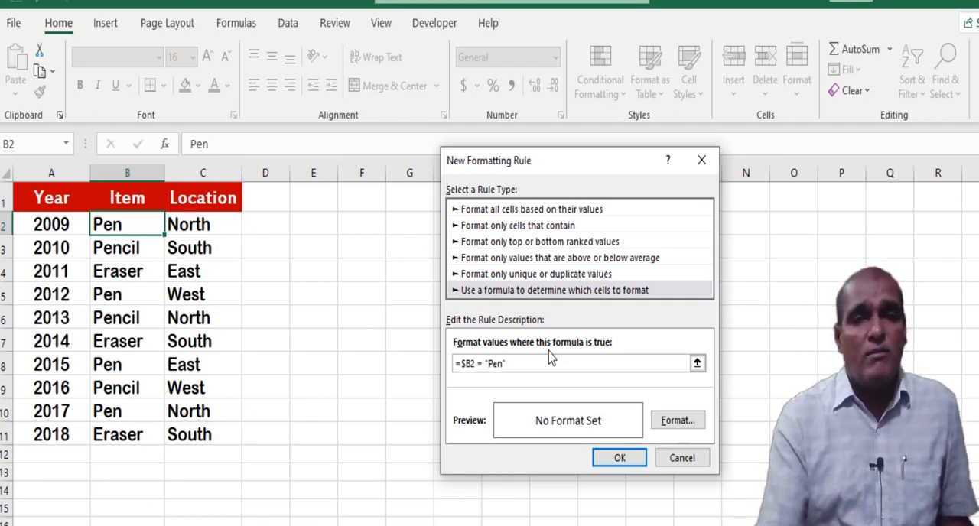
# Give the rule a light green background fill and apply it to cell B2.
pyautogui.click(680, 422)
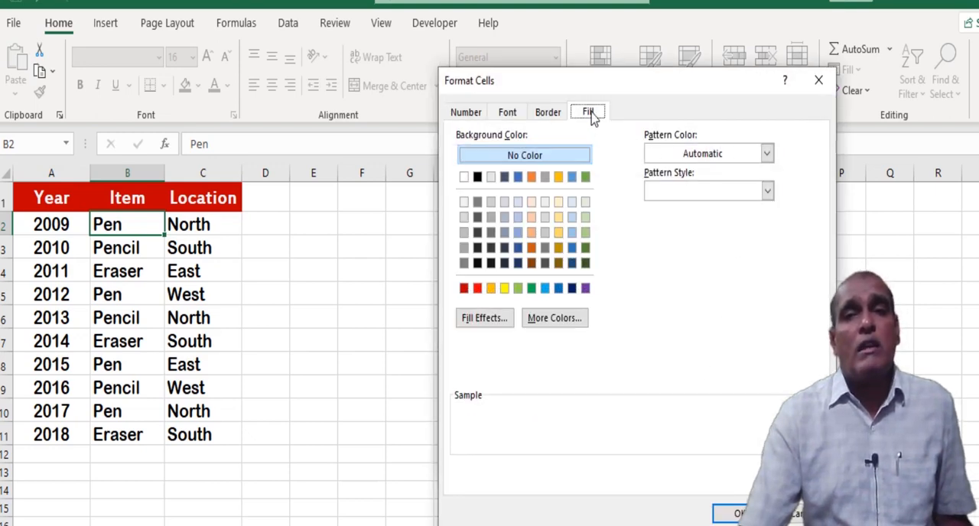
pyautogui.click(585, 232)
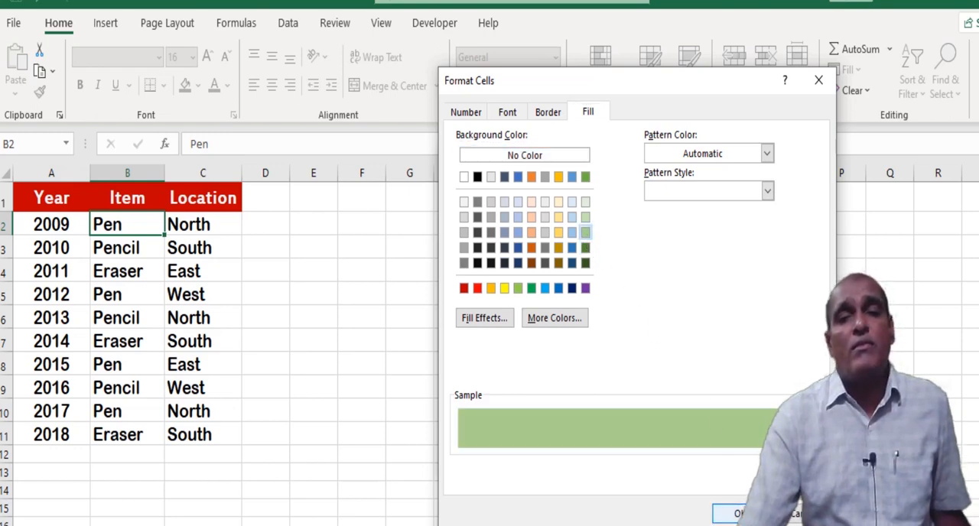
pyautogui.click(738, 513)
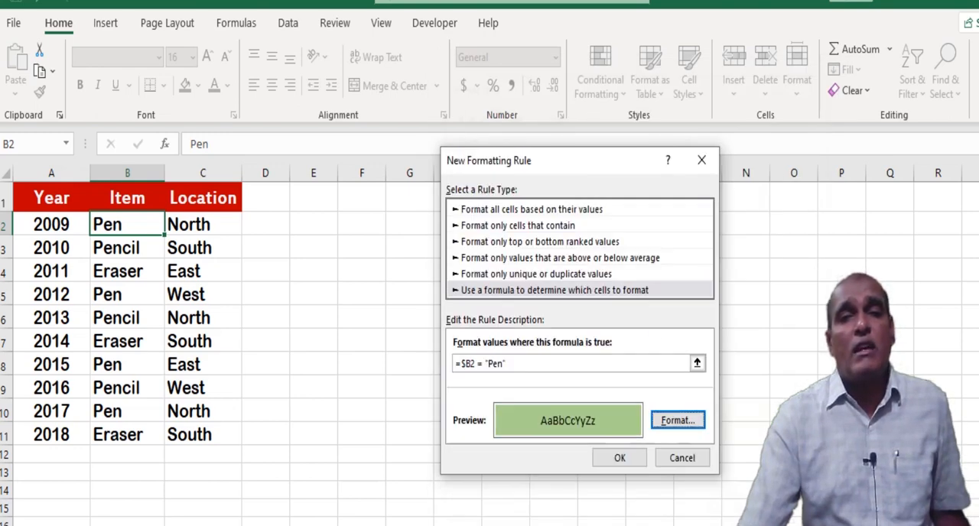
pyautogui.click(619, 459)
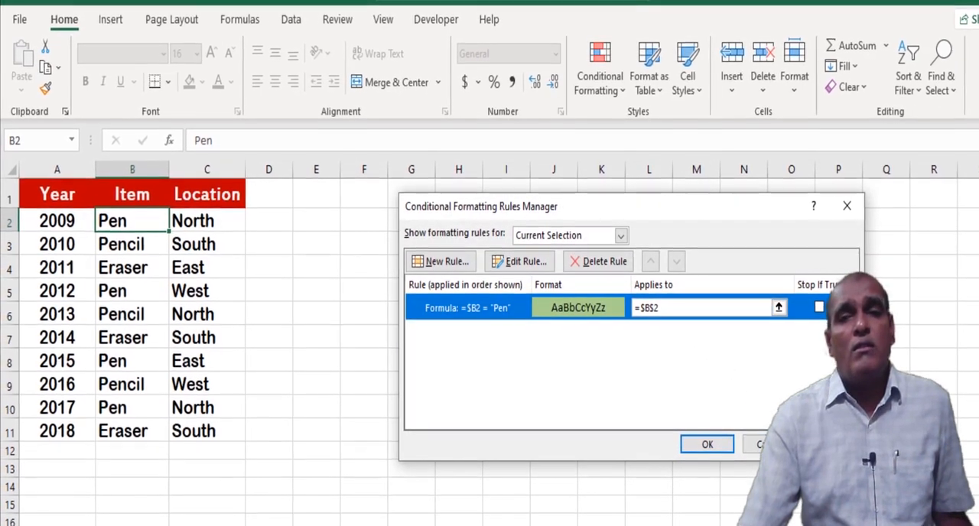
pyautogui.click(833, 447)
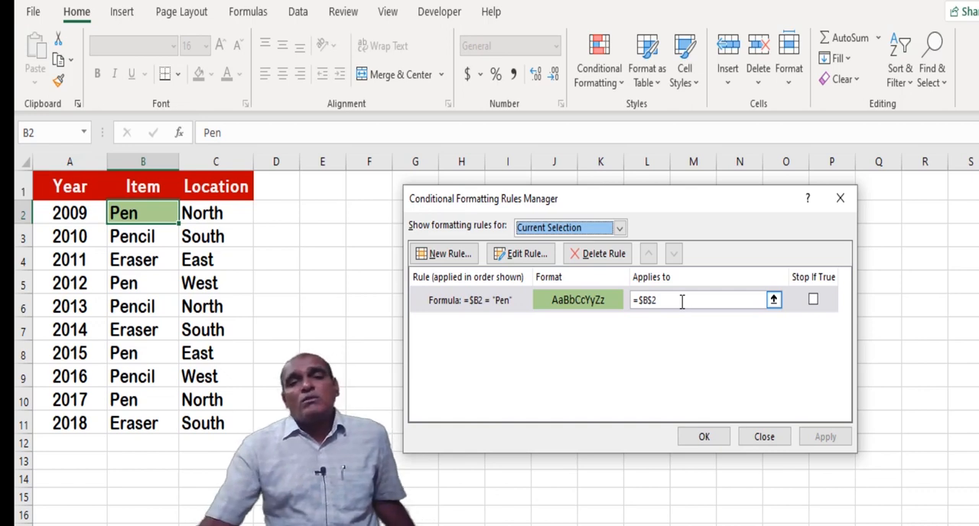
# Extend the rule's range to =$A$2:$C$11 so it covers all data rows, and apply it.
pyautogui.click(670, 301)
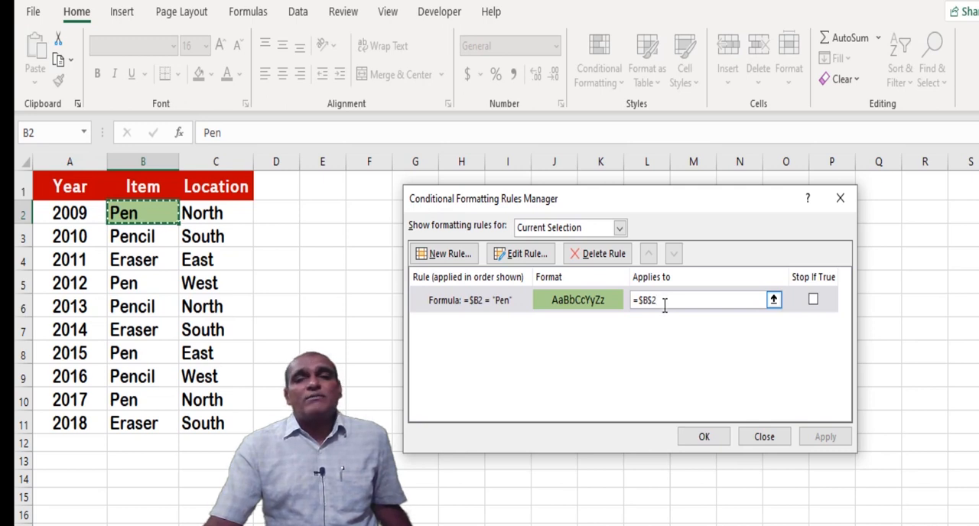
pyautogui.click(698, 337)
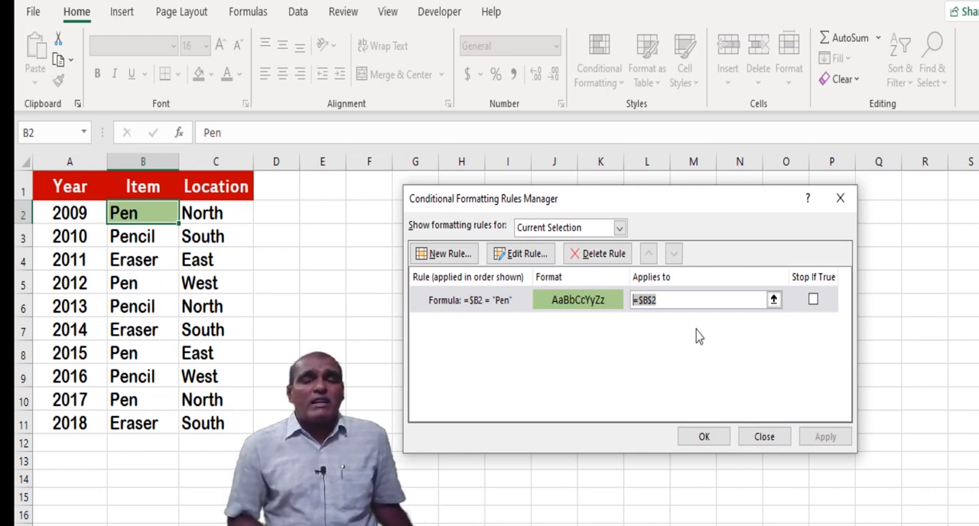
pyautogui.write('=')
pyautogui.click(68, 212)
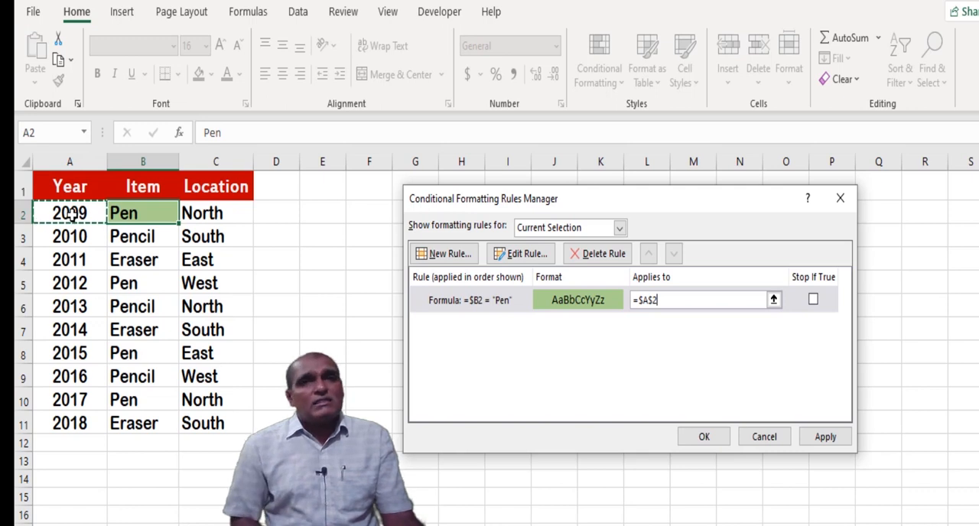
pyautogui.hotkey('ctrl', 'shift', 'Down')
pyautogui.hotkey('shift', 'Right')
pyautogui.hotkey('shift', 'Right')
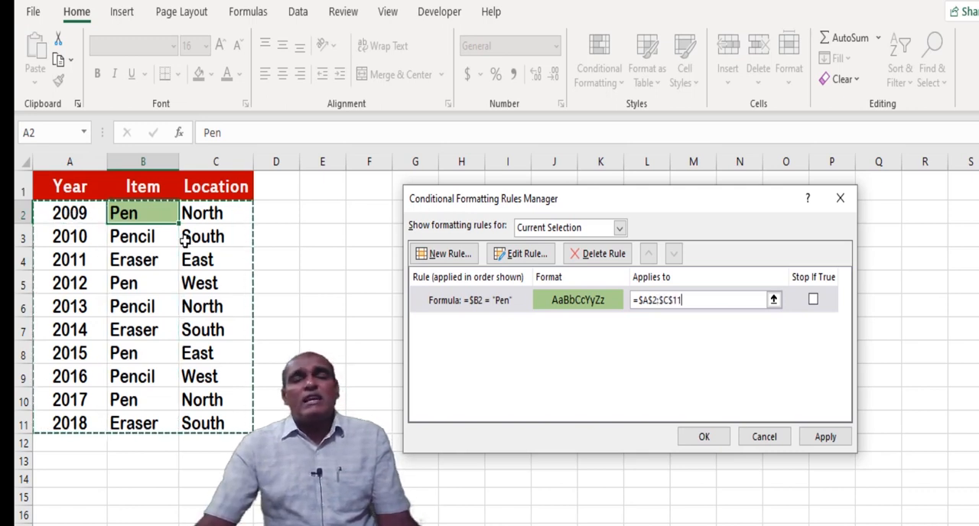
pyautogui.click(825, 439)
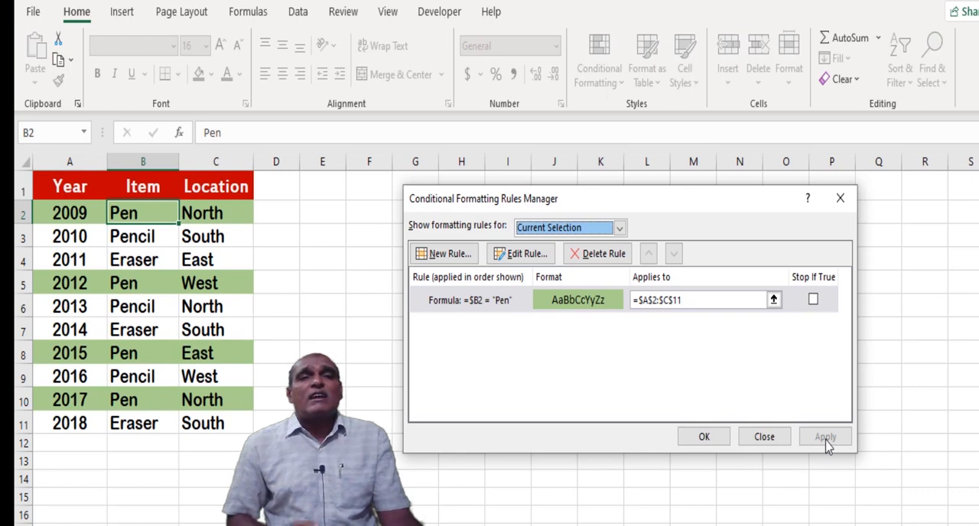
pyautogui.click(708, 441)
# Edit the existing highlight rule so its formula reads =$B2 = "Pencil", and apply the change.
pyautogui.click(146, 235)
pyautogui.click(145, 215)
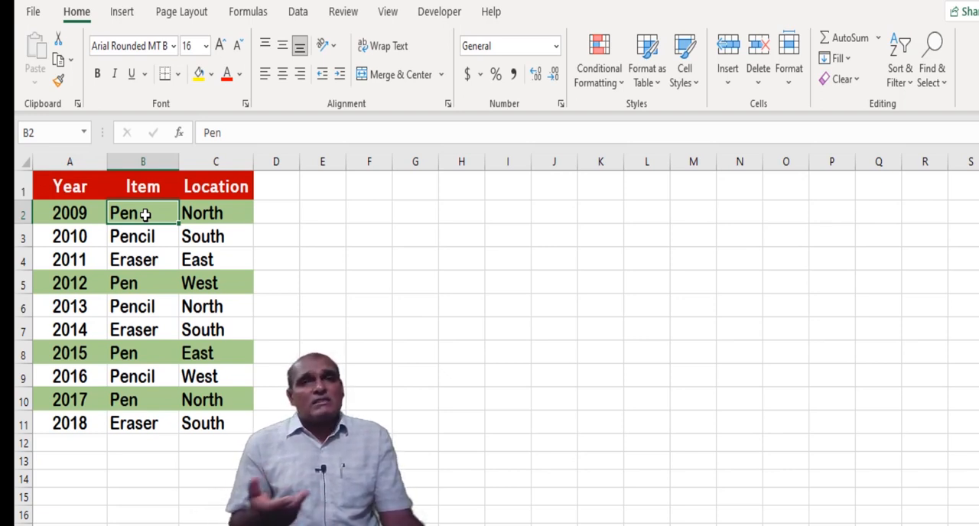
pyautogui.click(621, 81)
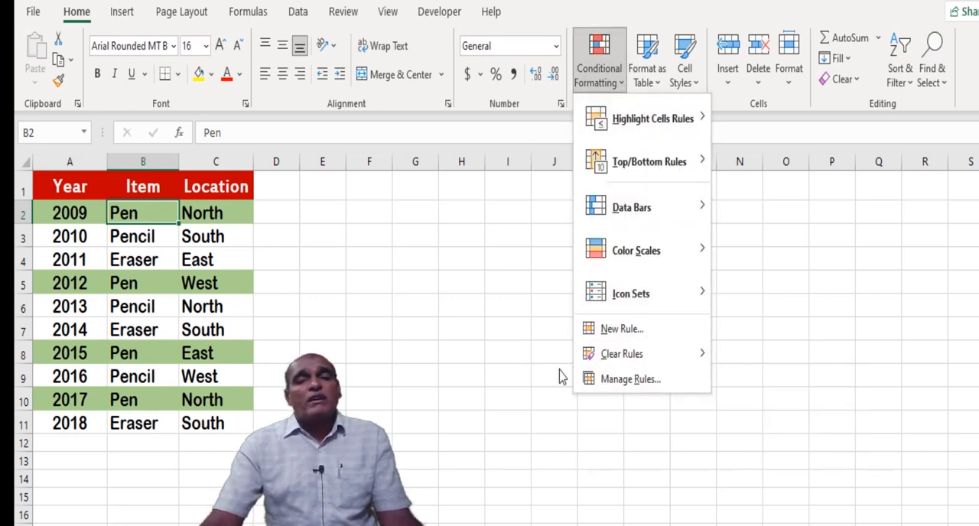
pyautogui.click(644, 382)
pyautogui.doubleClick(485, 306)
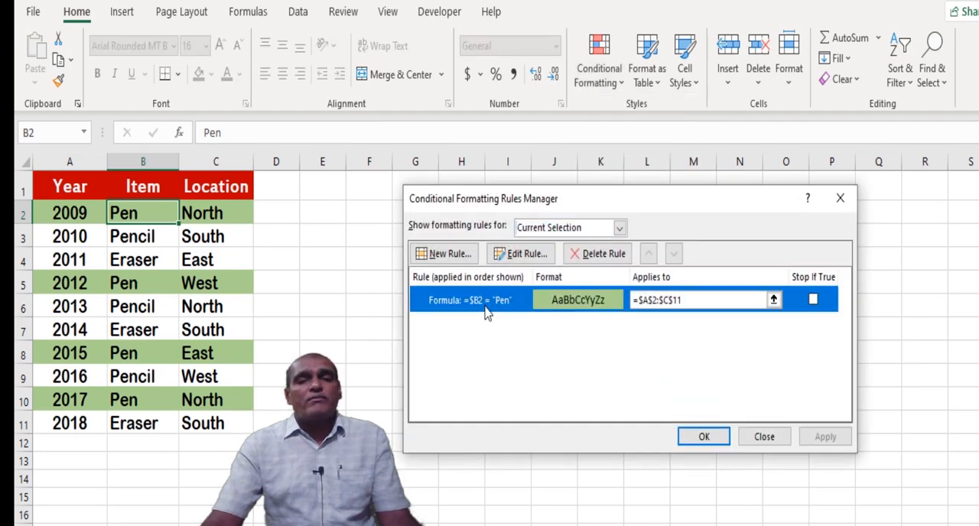
pyautogui.write('cil')
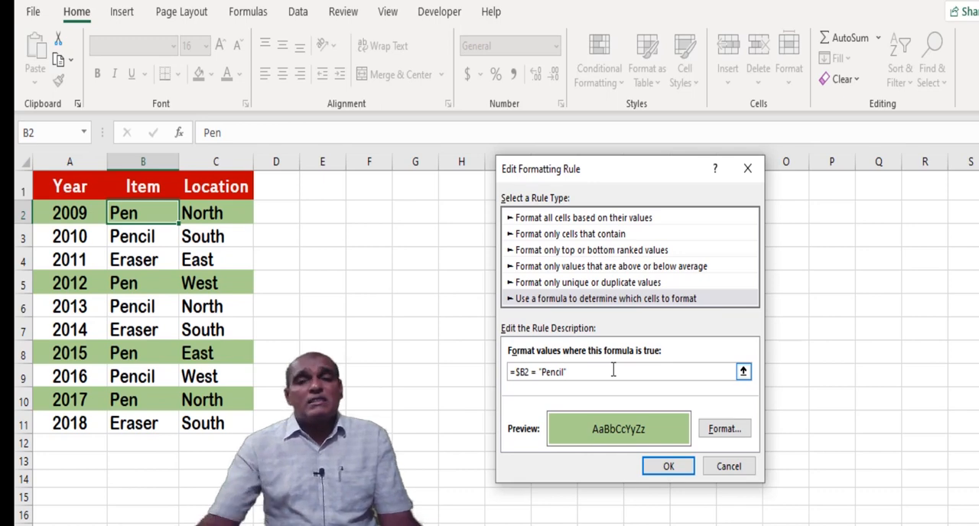
pyautogui.click(667, 466)
pyautogui.click(821, 442)
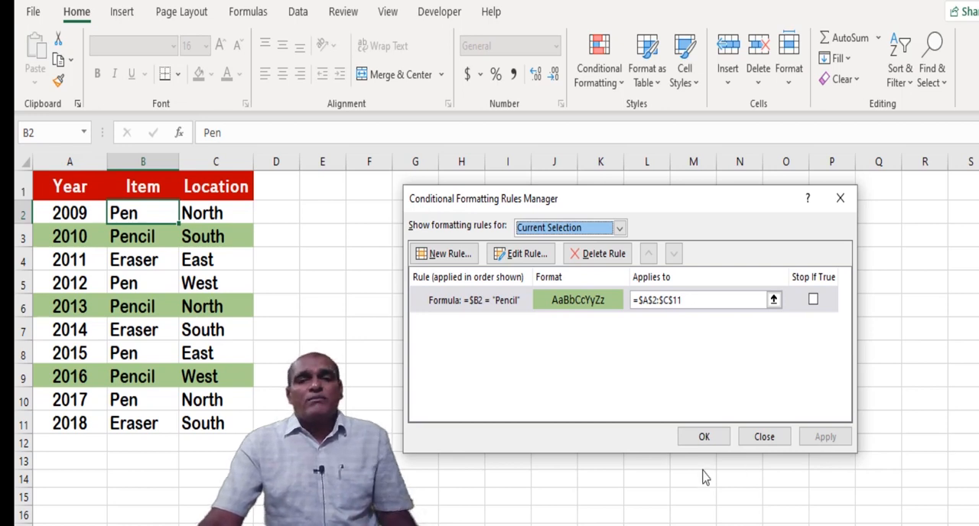
pyautogui.click(703, 436)
pyautogui.click(467, 283)
pyautogui.click(471, 248)
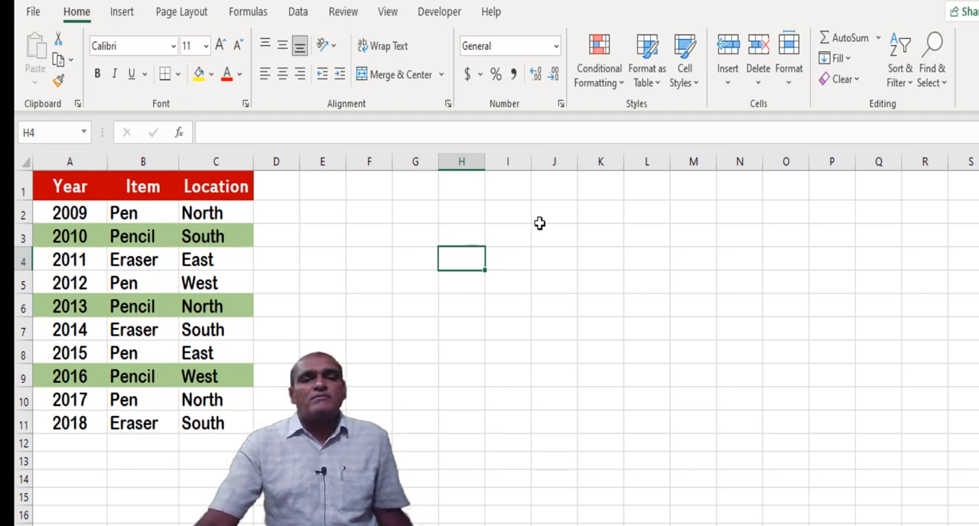
# Set up data validation for cell G2 that allows only entries from a list.
pyautogui.click(425, 213)
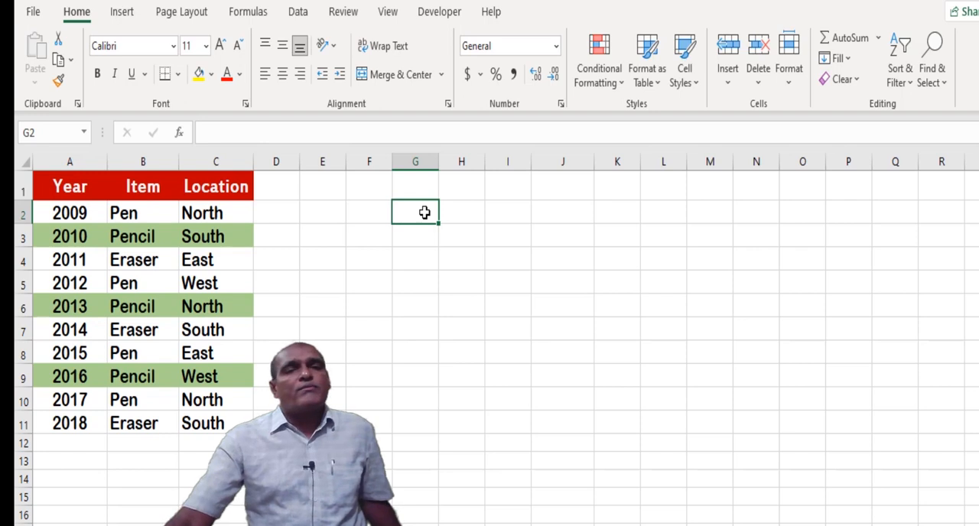
pyautogui.click(298, 16)
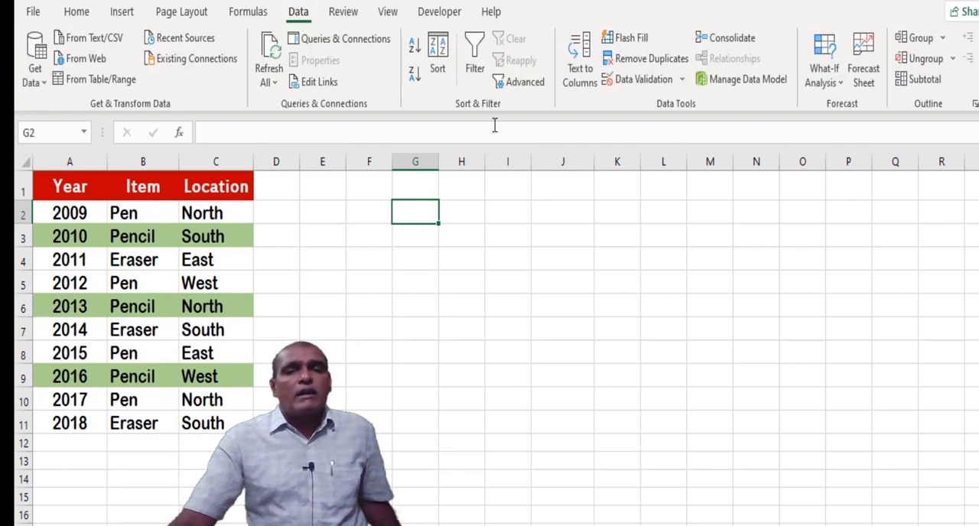
pyautogui.click(682, 79)
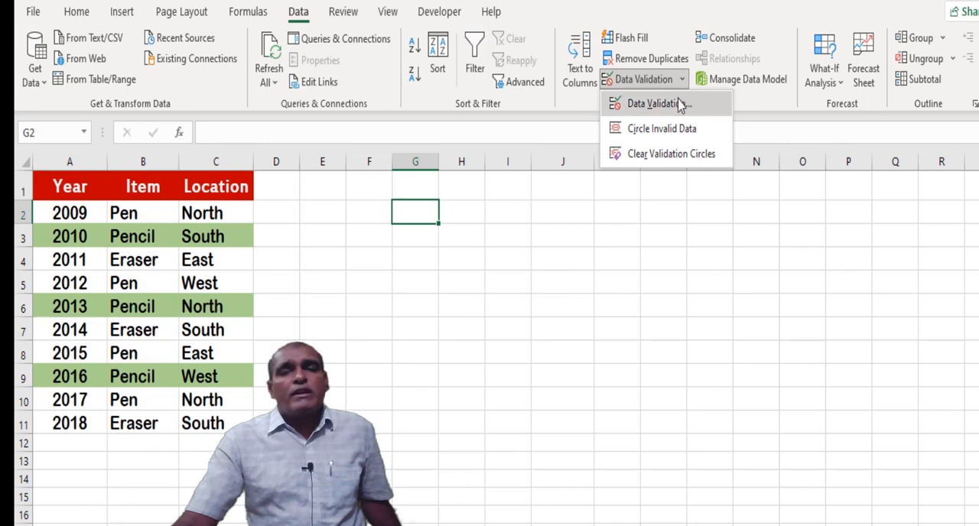
pyautogui.click(680, 104)
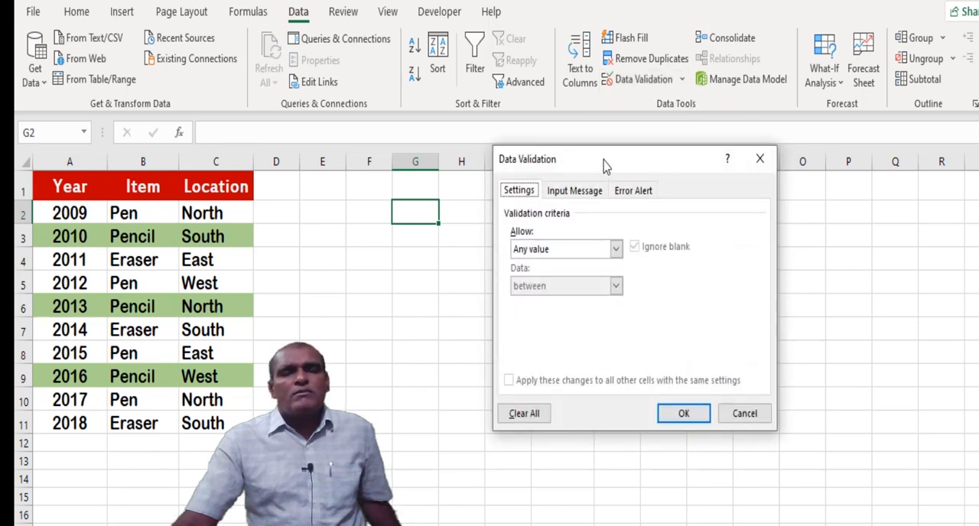
pyautogui.moveTo(604, 161); pyautogui.dragTo(567, 167)
pyautogui.click(579, 256)
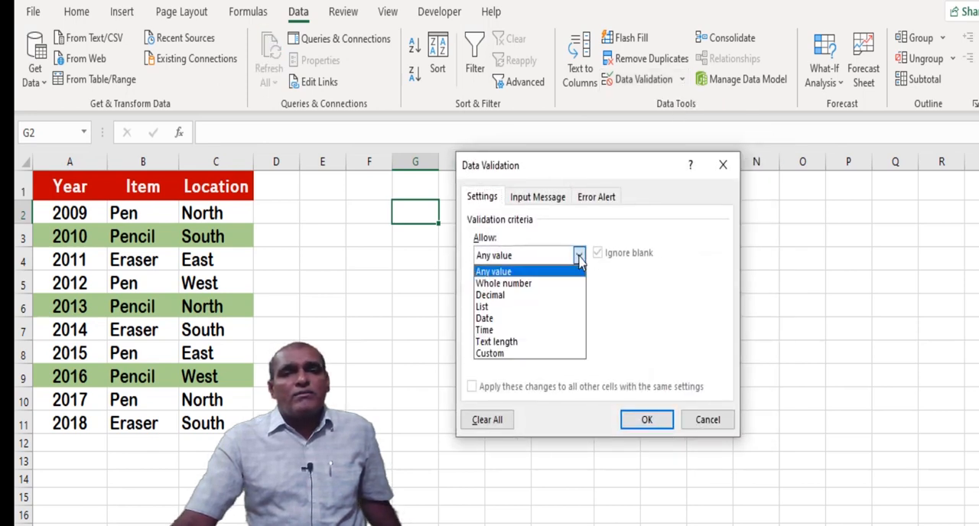
pyautogui.click(539, 306)
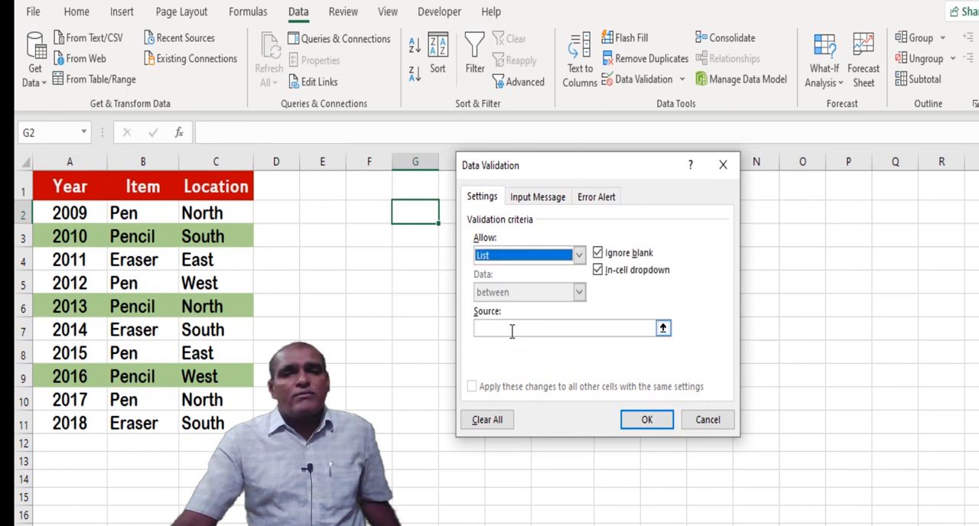
# Enter Pen,Pencil,Eraser as the validation list's source and apply it to G2.
pyautogui.click(512, 330)
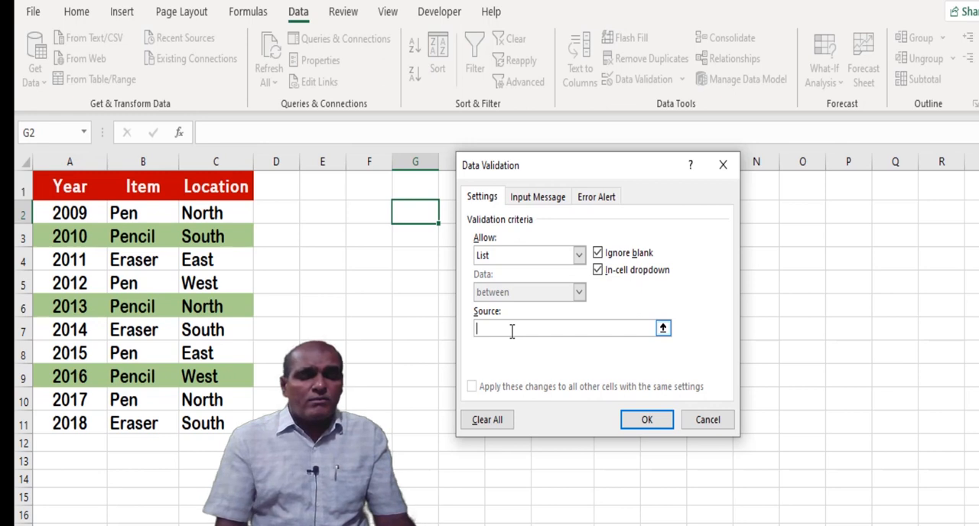
pyautogui.write('Pen')
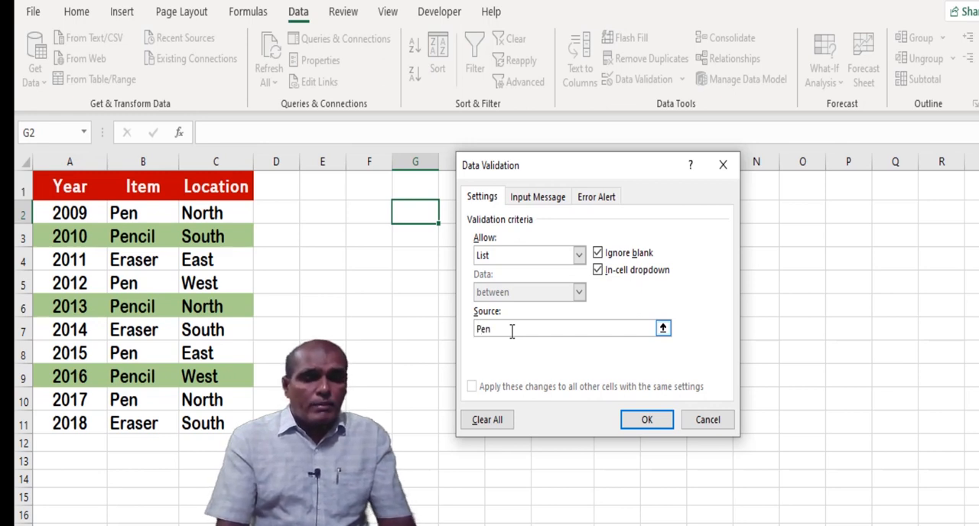
pyautogui.write(',Pencil')
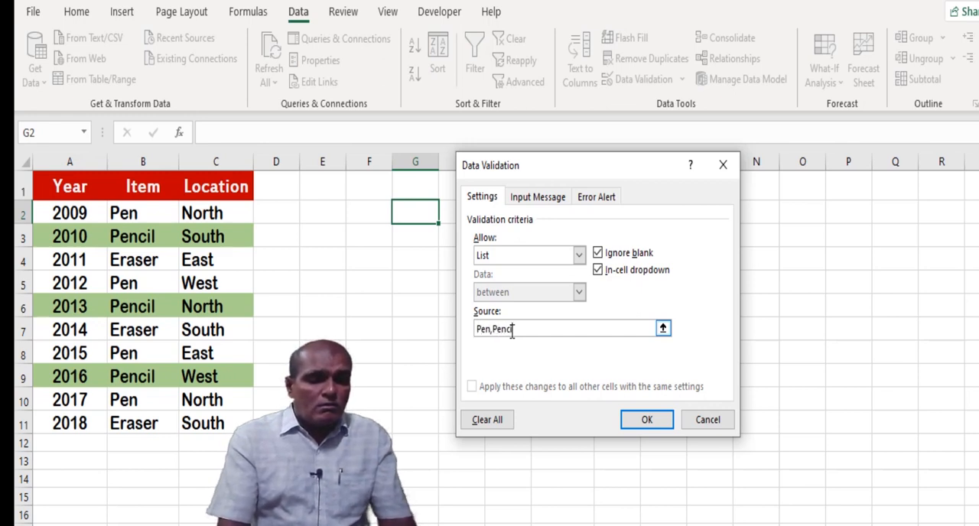
pyautogui.write(',Eraser')
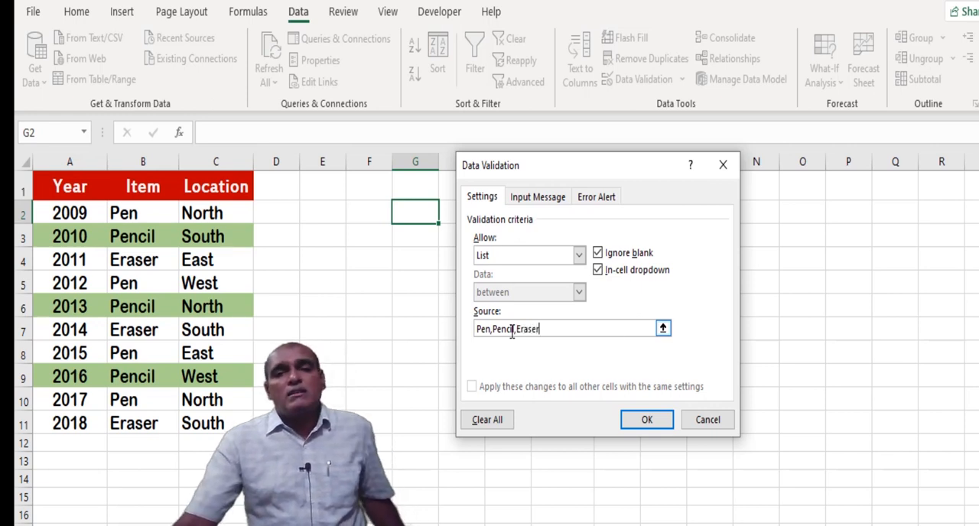
pyautogui.click(636, 427)
# Fill cell G2 with the dark orange theme color.
pyautogui.click(76, 12)
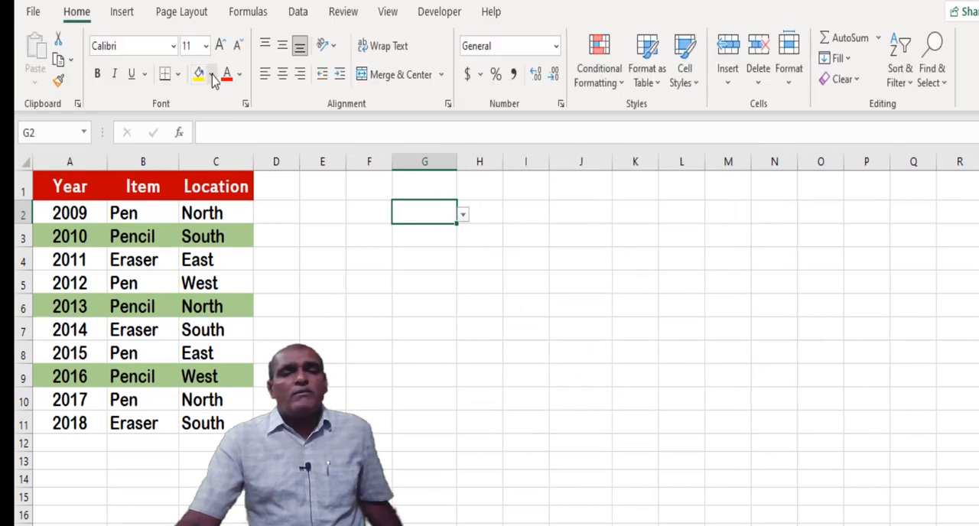
pyautogui.click(214, 74)
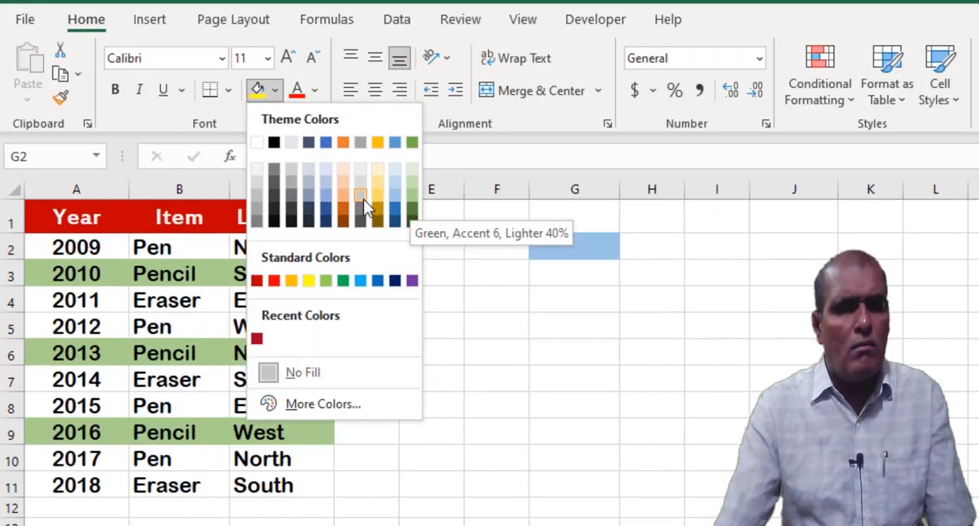
pyautogui.click(344, 215)
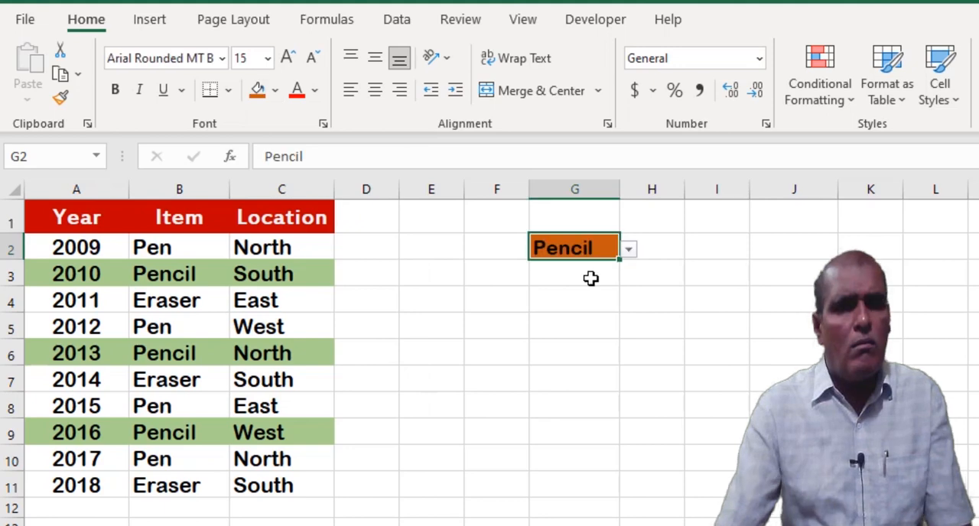
# Make G2's text white with a font size of 18, and check the cell's drop-down choices.
pyautogui.click(314, 90)
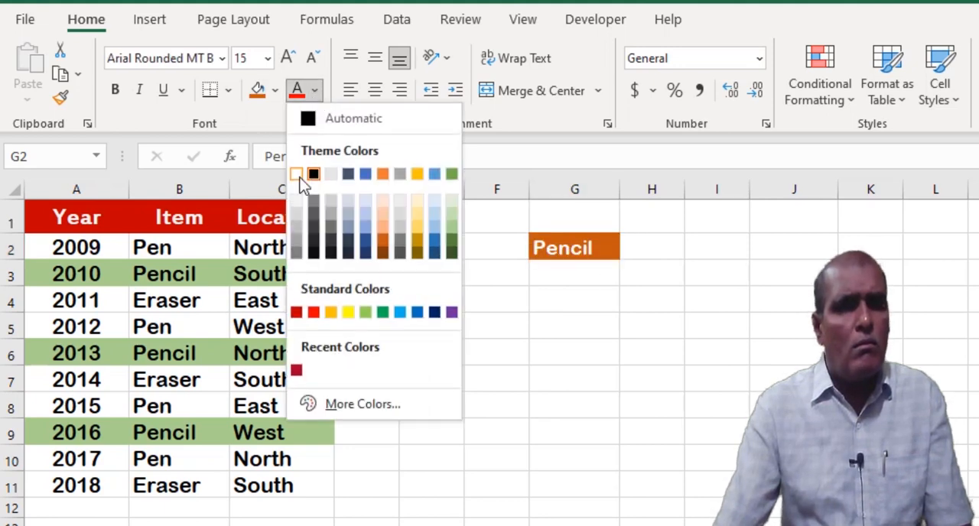
pyautogui.click(296, 174)
pyautogui.click(256, 59)
pyautogui.write('18')
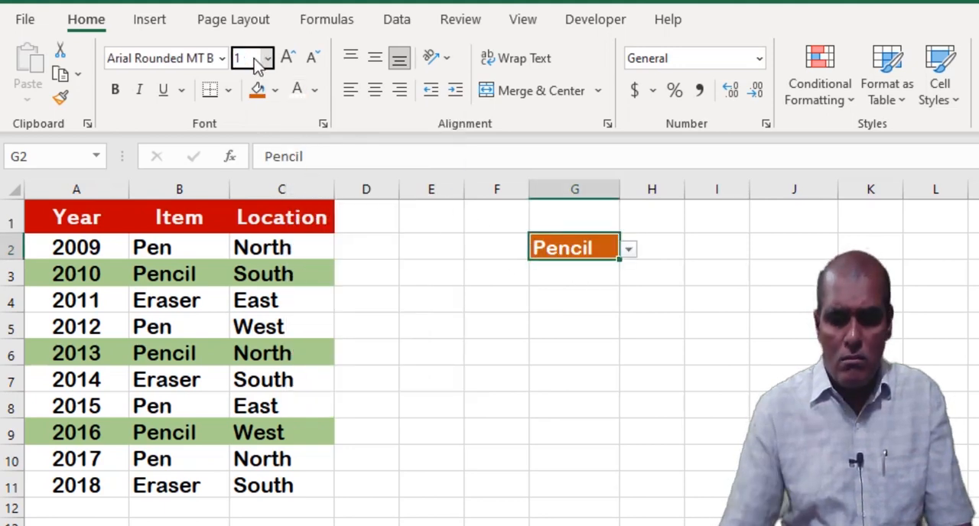
pyautogui.press('Return')
pyautogui.click(644, 257)
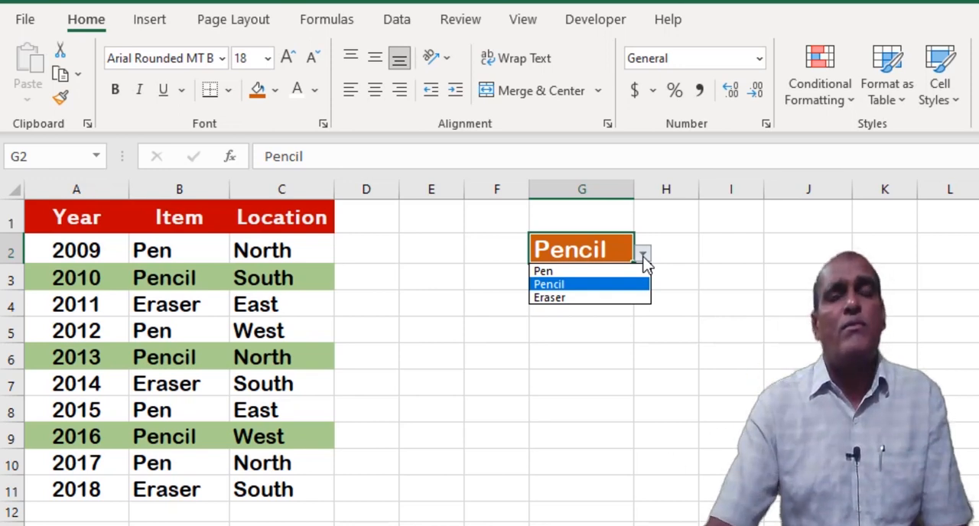
pyautogui.click(688, 246)
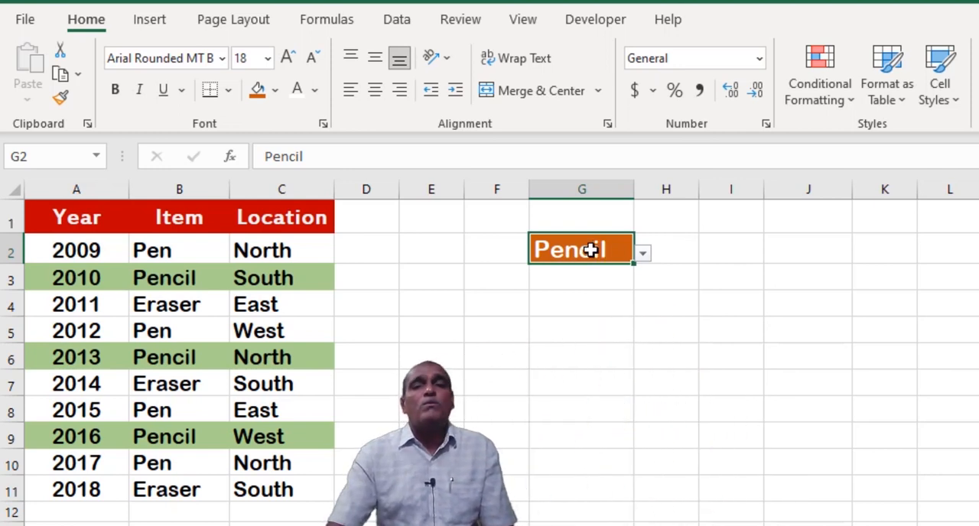
# Show the conditional formatting rules for the whole worksheet and open the =$B2 = "Pencil" rule for editing.
pyautogui.click(852, 100)
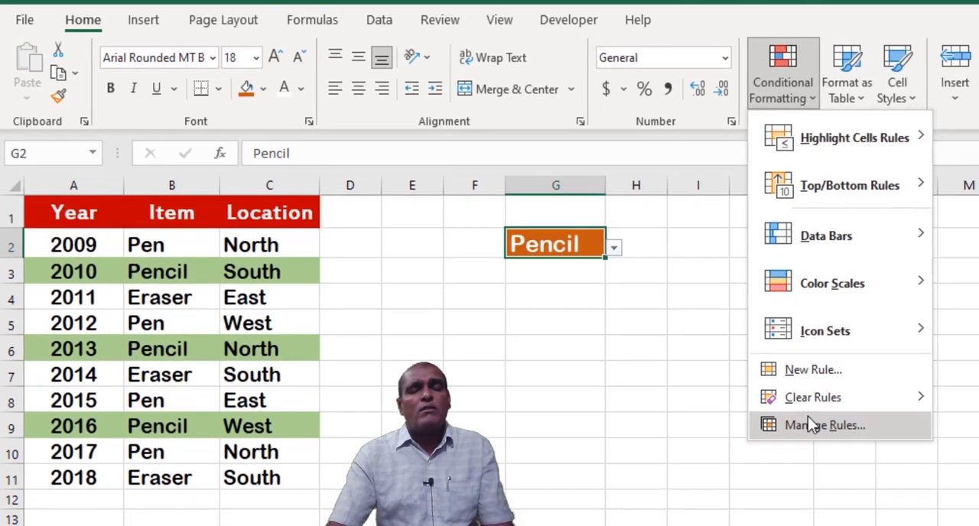
pyautogui.click(807, 426)
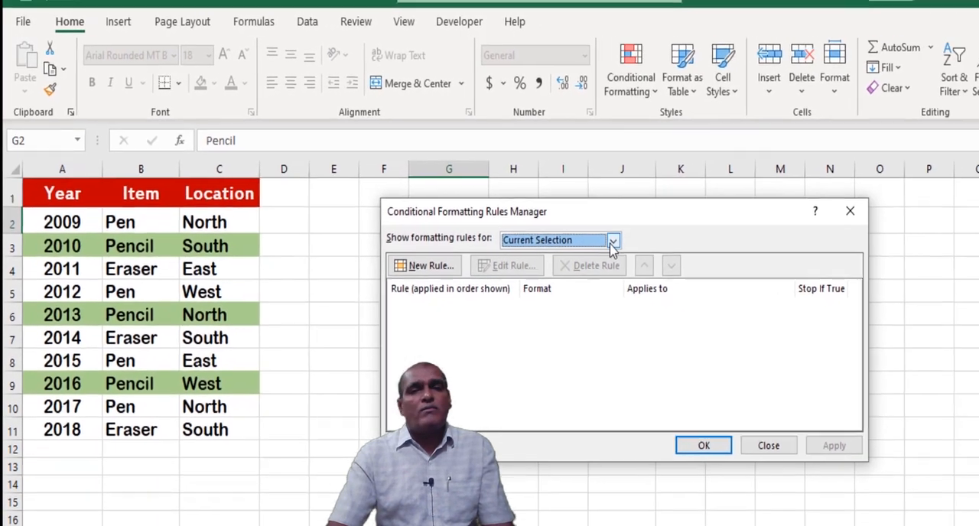
pyautogui.click(600, 239)
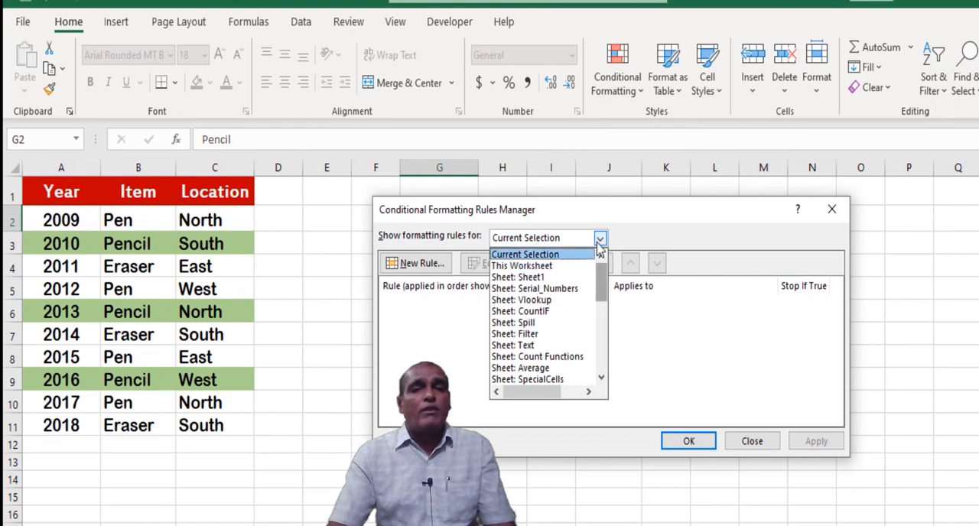
pyautogui.click(536, 265)
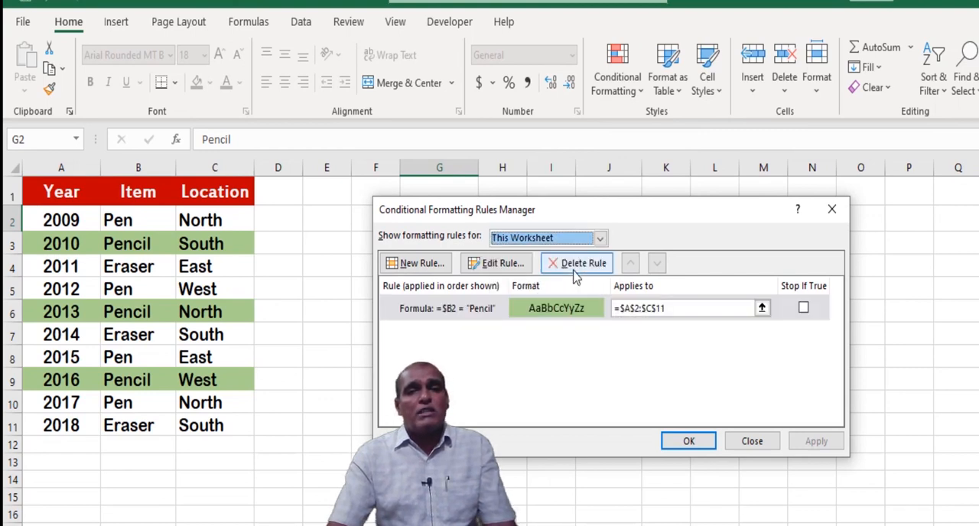
pyautogui.doubleClick(474, 309)
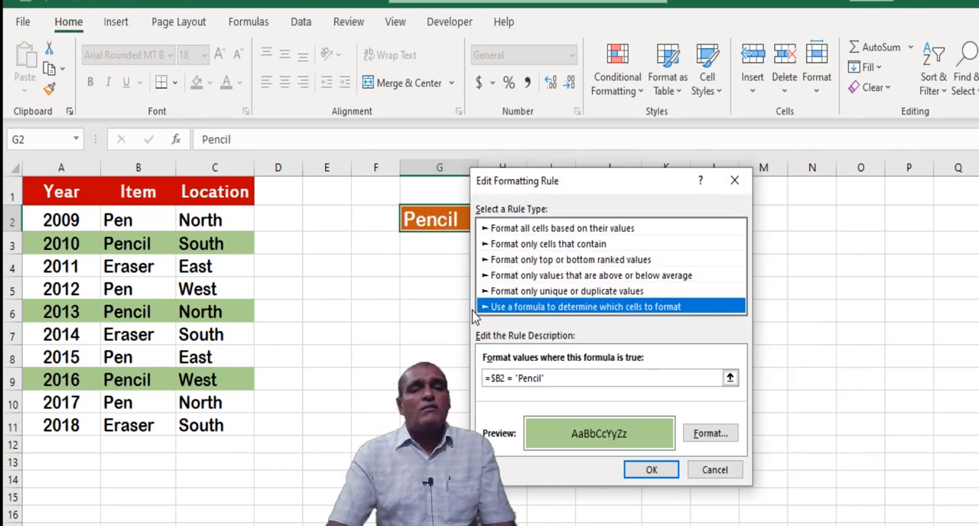
pyautogui.moveTo(587, 189); pyautogui.dragTo(656, 209)
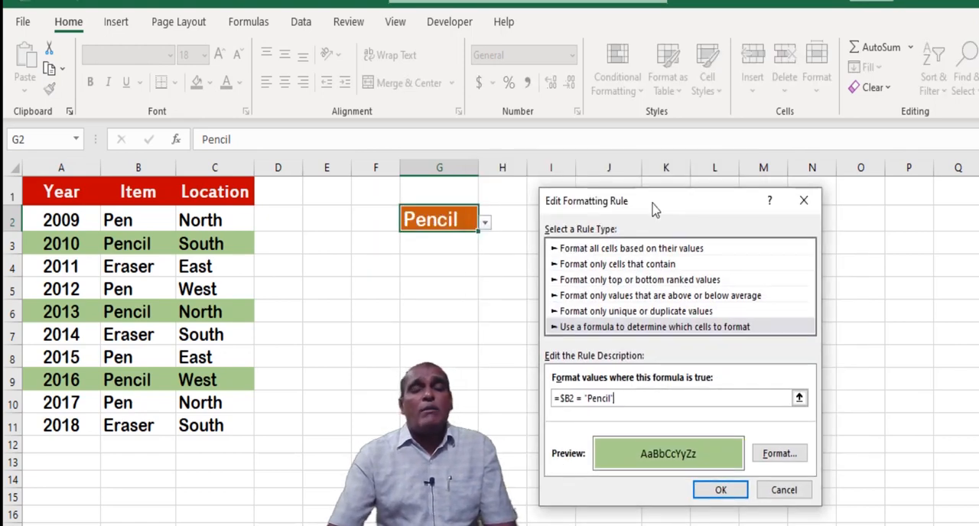
# Replace "Pencil" with an absolute reference to G2 so the rule's formula reads =$B2 = $G$2, and apply the change.
pyautogui.press('BackSpace')
pyautogui.press('BackSpace')
pyautogui.press('BackSpace')
pyautogui.press('BackSpace')
pyautogui.press('BackSpace')
pyautogui.press('BackSpace')
pyautogui.press('BackSpace')
pyautogui.press('BackSpace')
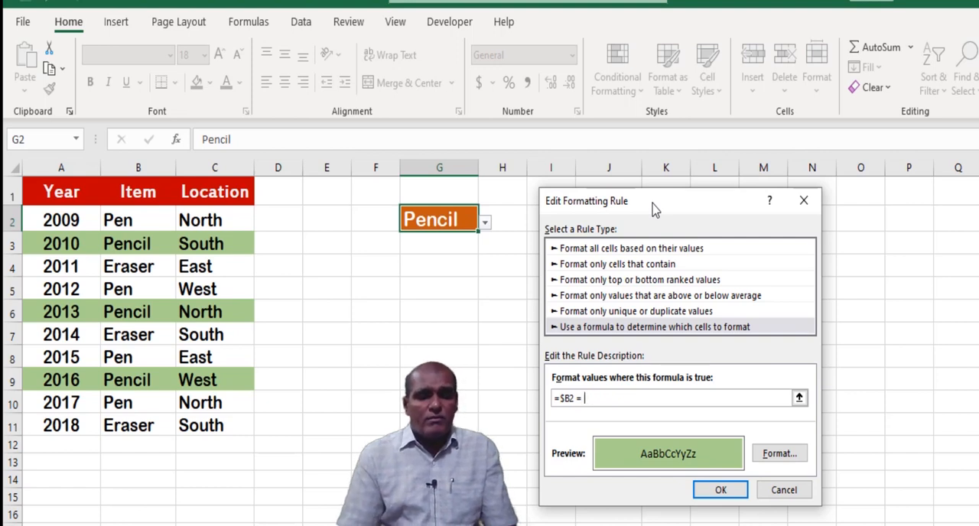
pyautogui.write('G')
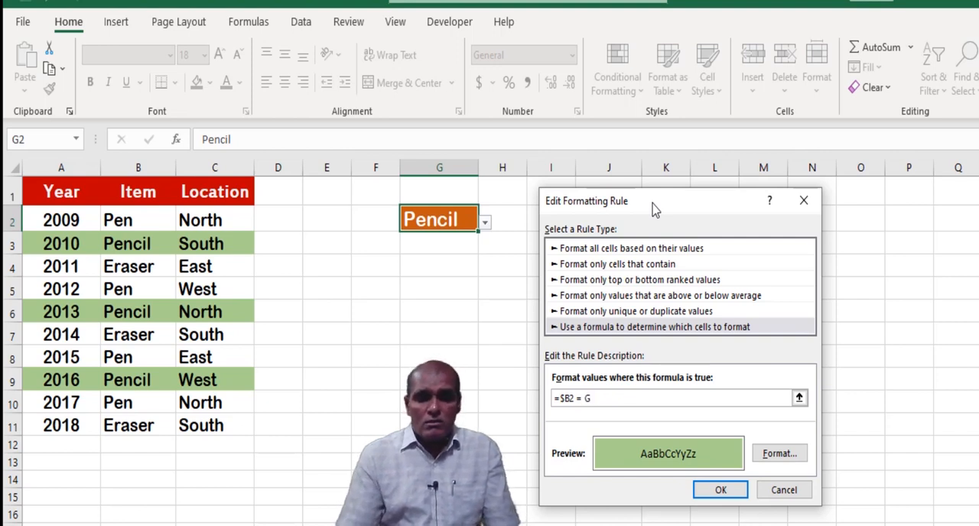
pyautogui.write('2')
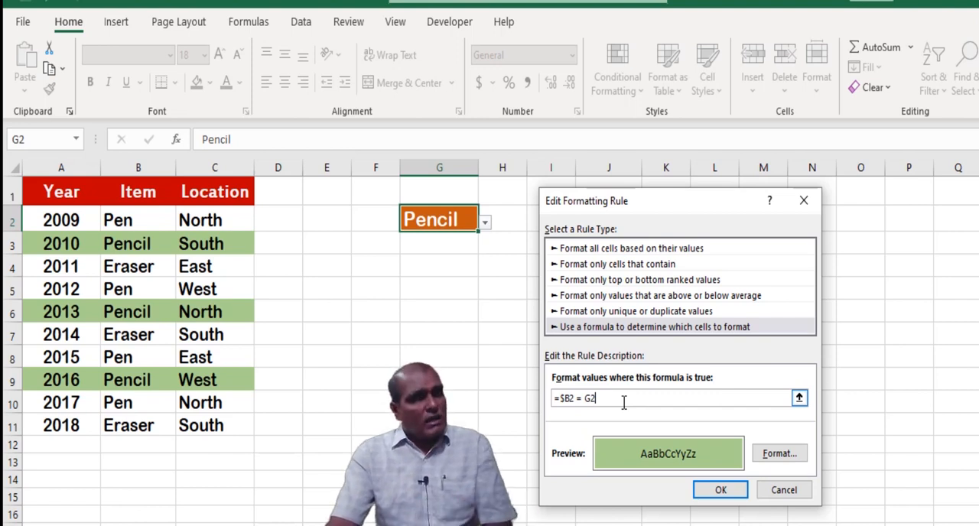
pyautogui.doubleClick(586, 399)
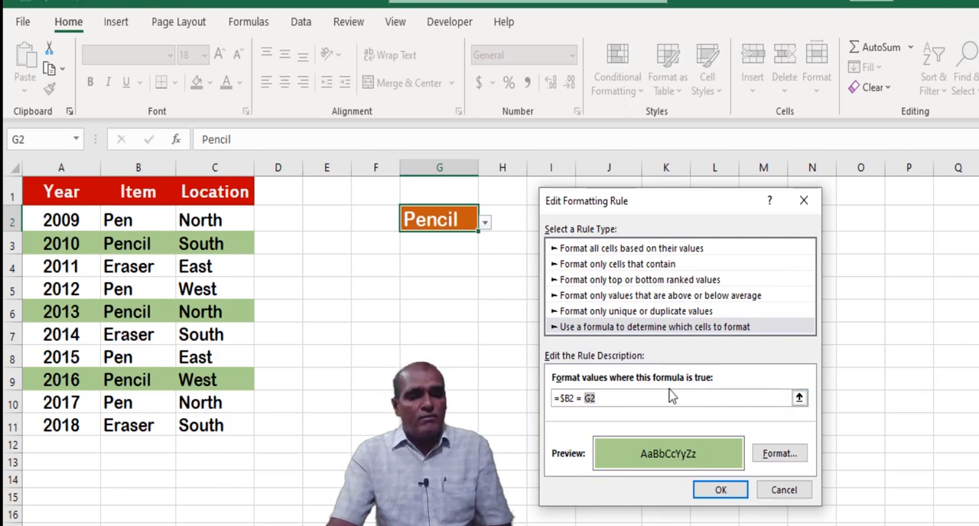
pyautogui.press('F4')
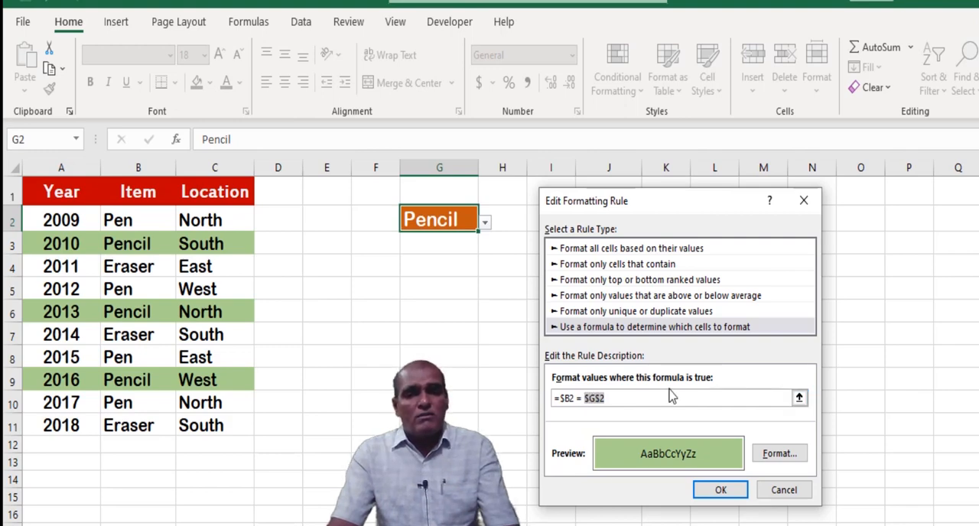
pyautogui.click(715, 490)
pyautogui.click(816, 441)
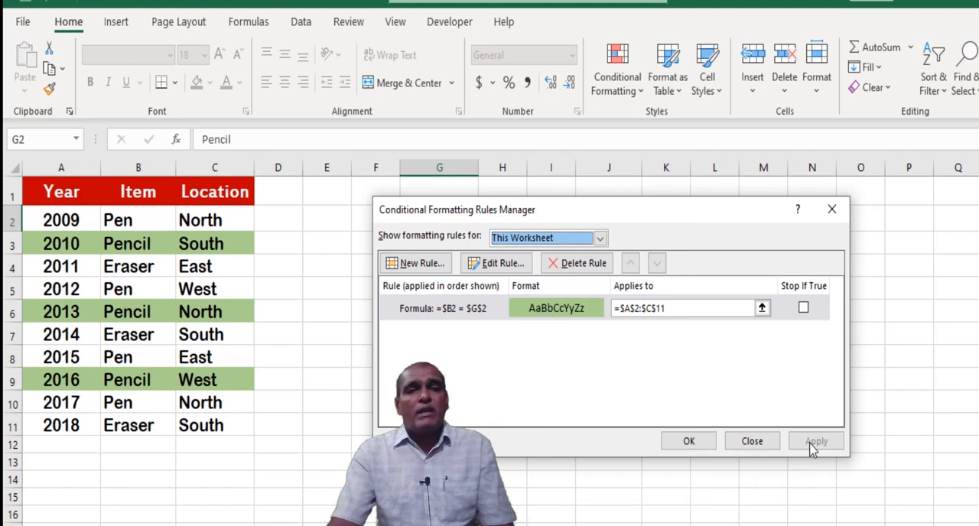
pyautogui.click(689, 442)
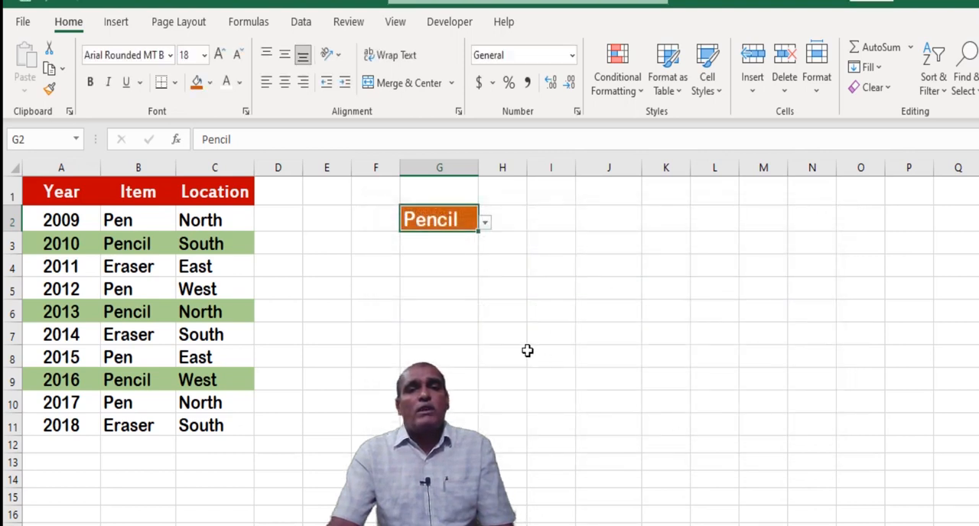
# Test the row highlighting by choosing Pen, Eraser, Pencil, Pen and finally Pencil from G2's drop-down list.
pyautogui.click(485, 222)
pyautogui.click(481, 239)
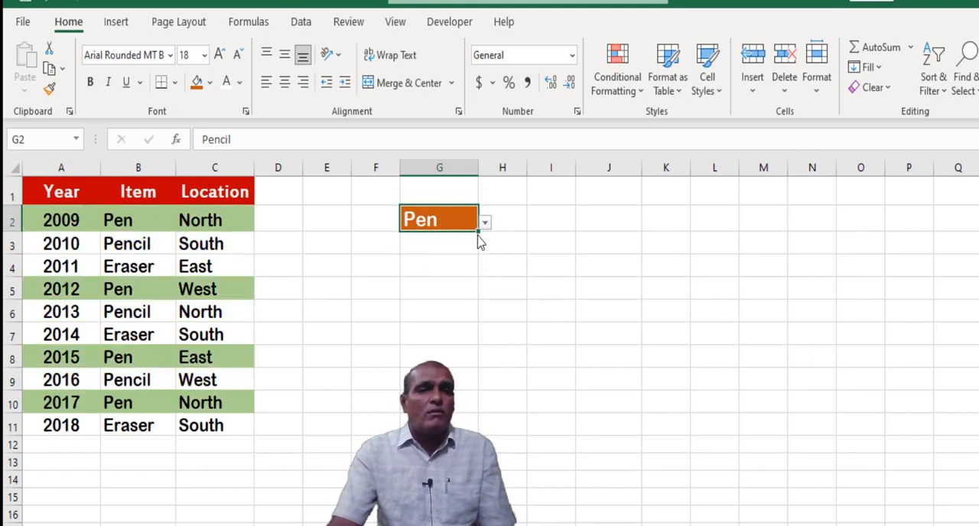
pyautogui.click(485, 224)
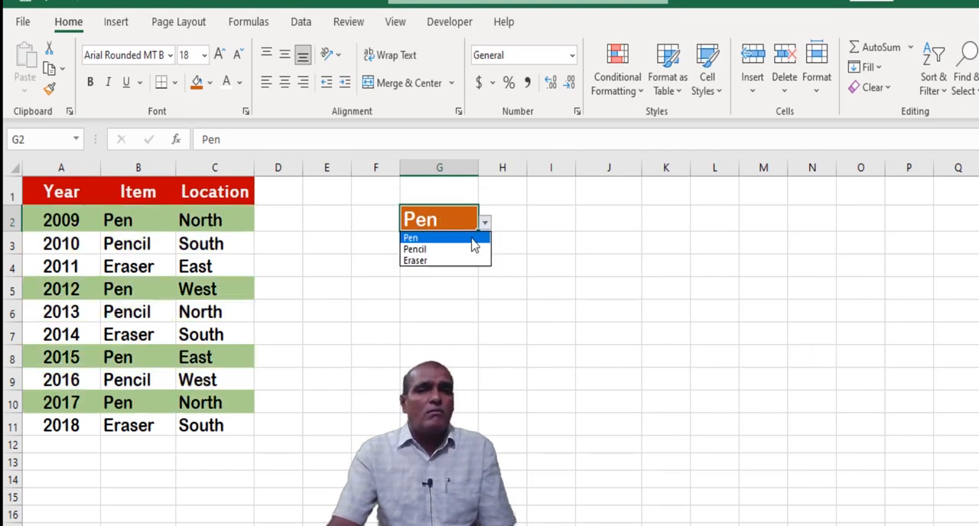
pyautogui.click(451, 261)
pyautogui.click(485, 223)
pyautogui.click(471, 250)
pyautogui.click(485, 223)
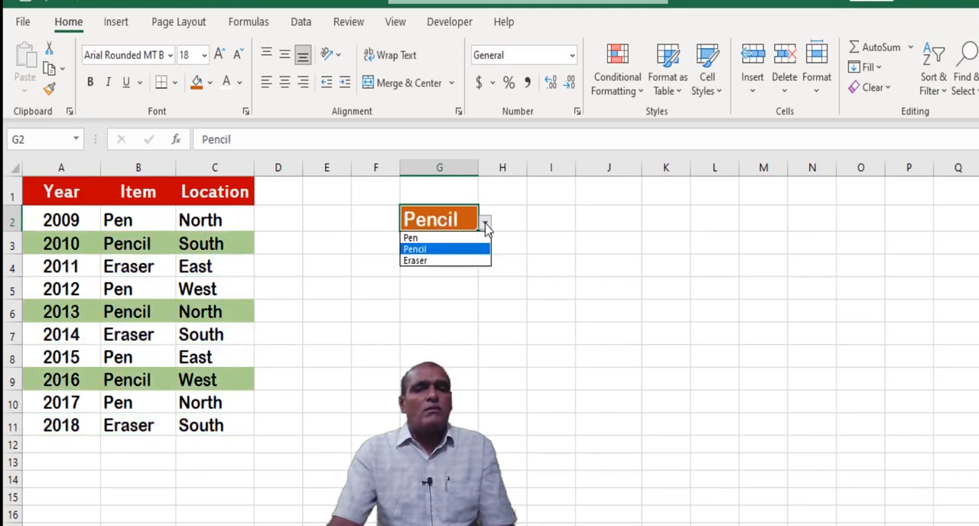
pyautogui.click(476, 239)
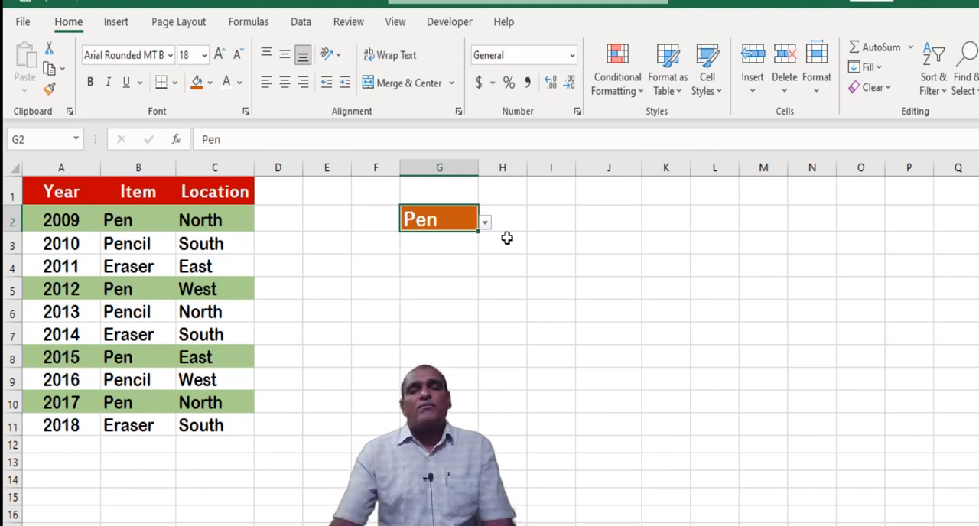
pyautogui.click(485, 223)
pyautogui.click(466, 251)
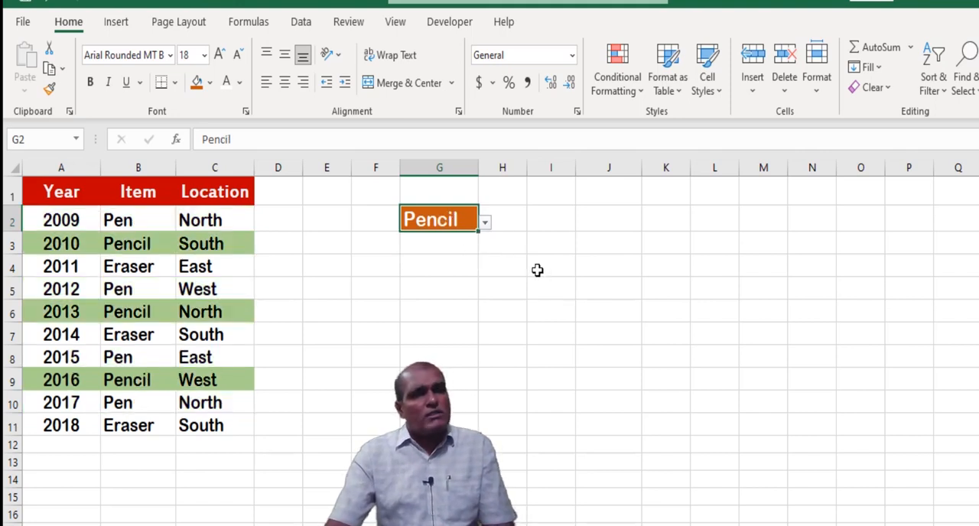